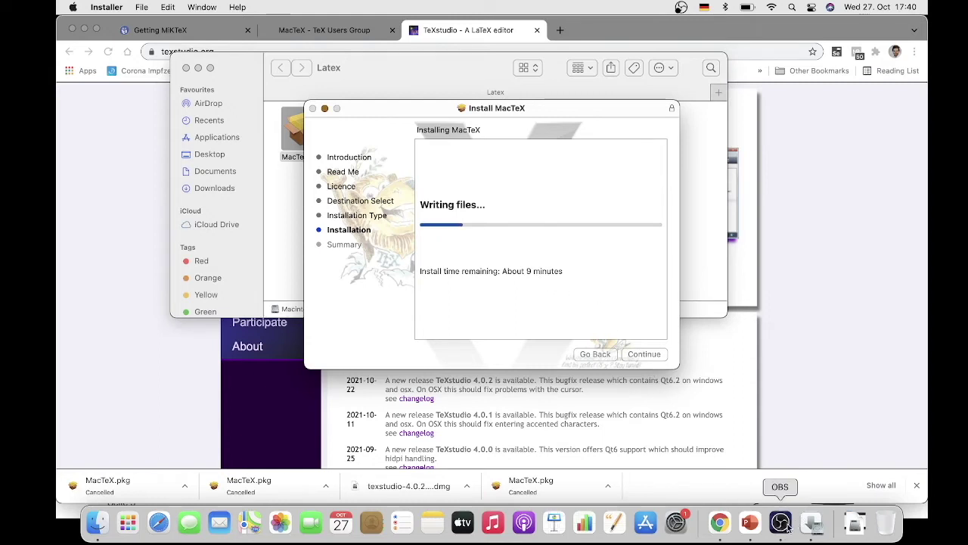
left_click(784, 523)
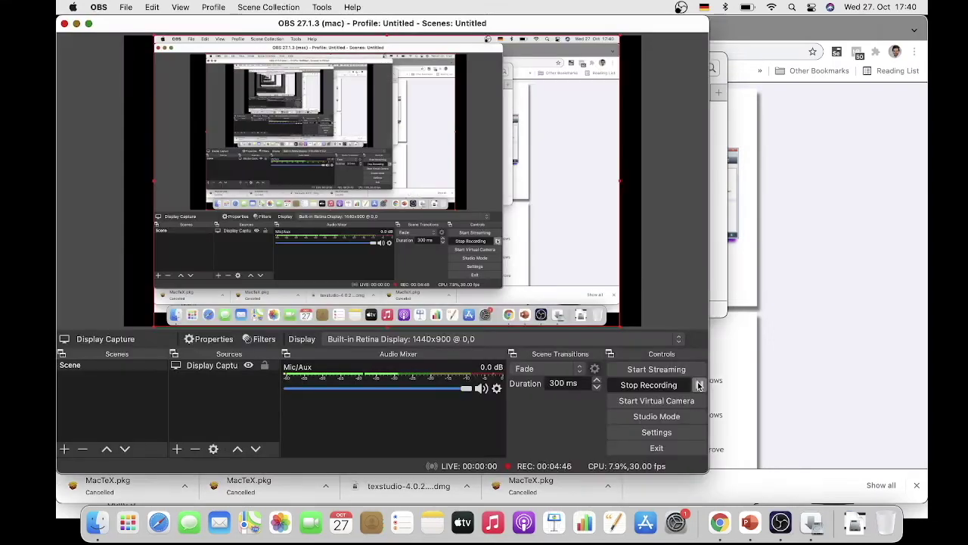
left_click(700, 386)
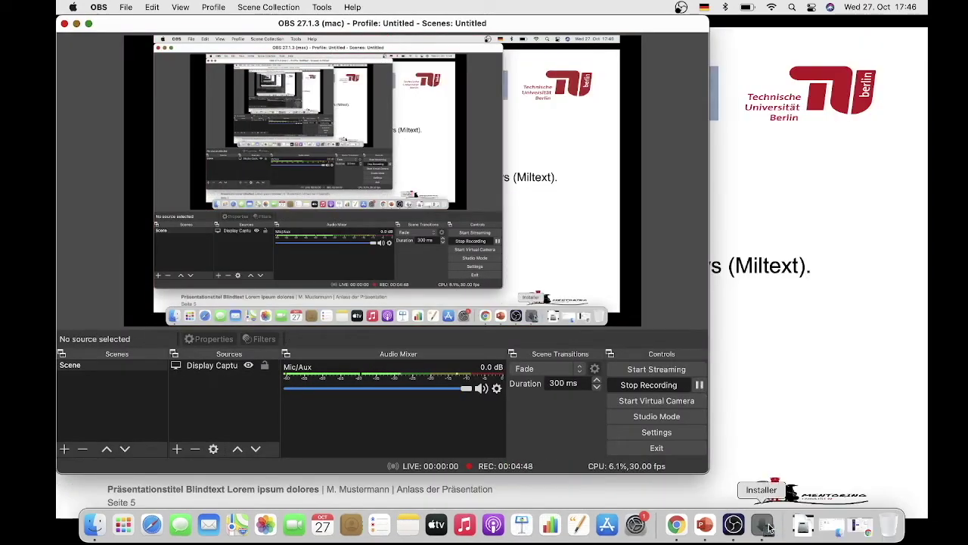
- Switch to the MacTeX installer and close it on its final summary page
left_click(768, 527)
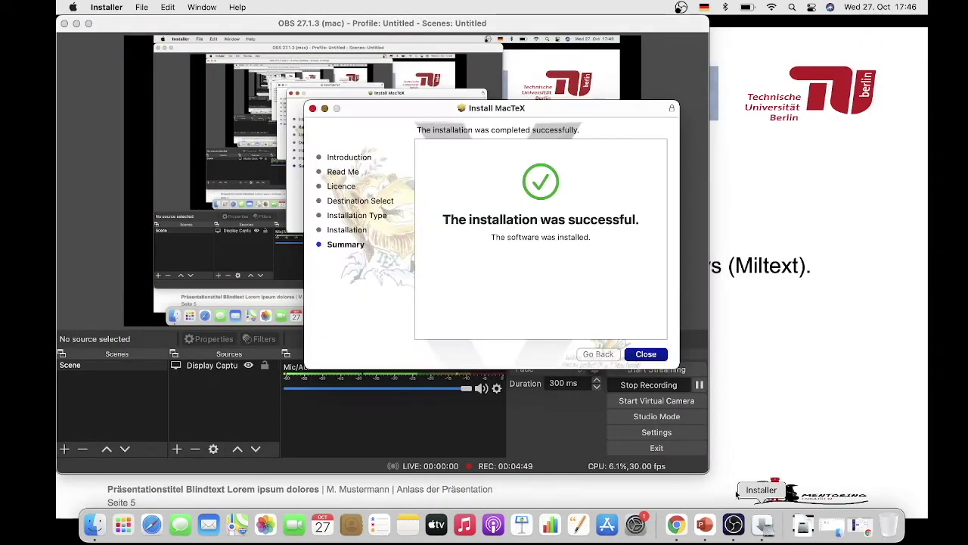
left_click(76, 23)
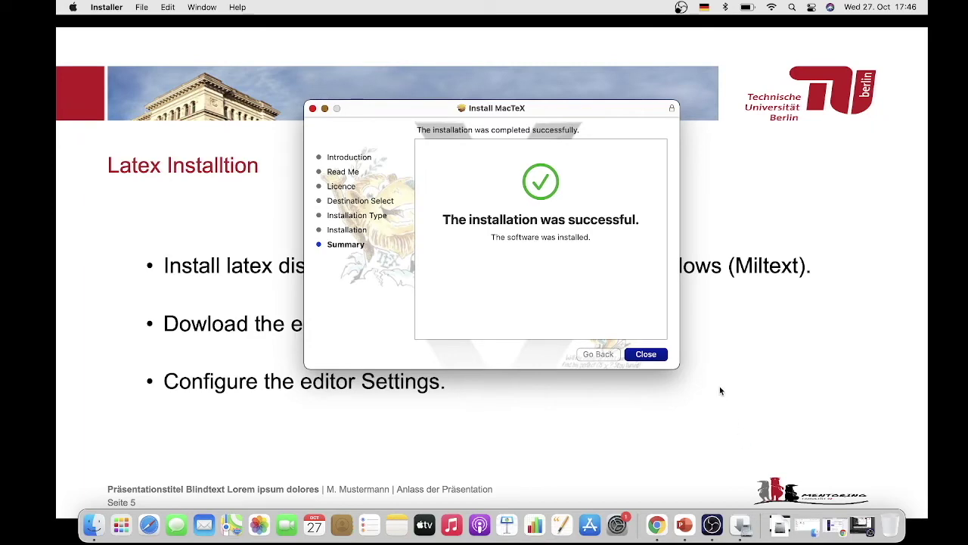
key("F11")
left_click(742, 525)
left_click(637, 356)
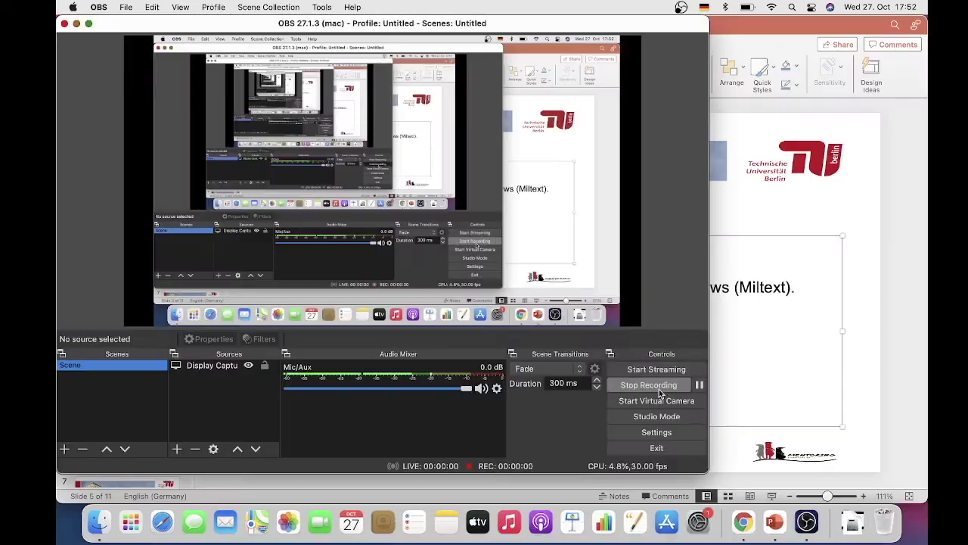
left_click(661, 392)
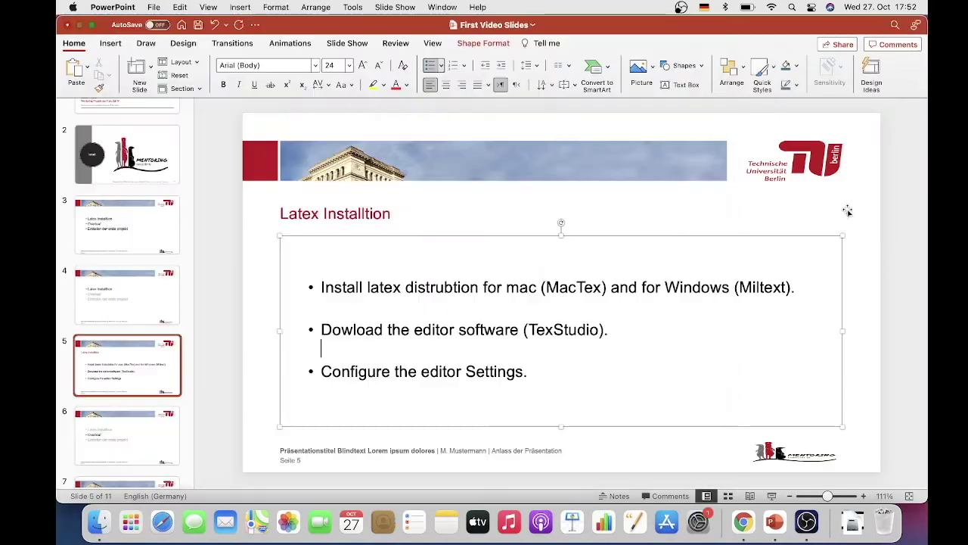
left_click(690, 321)
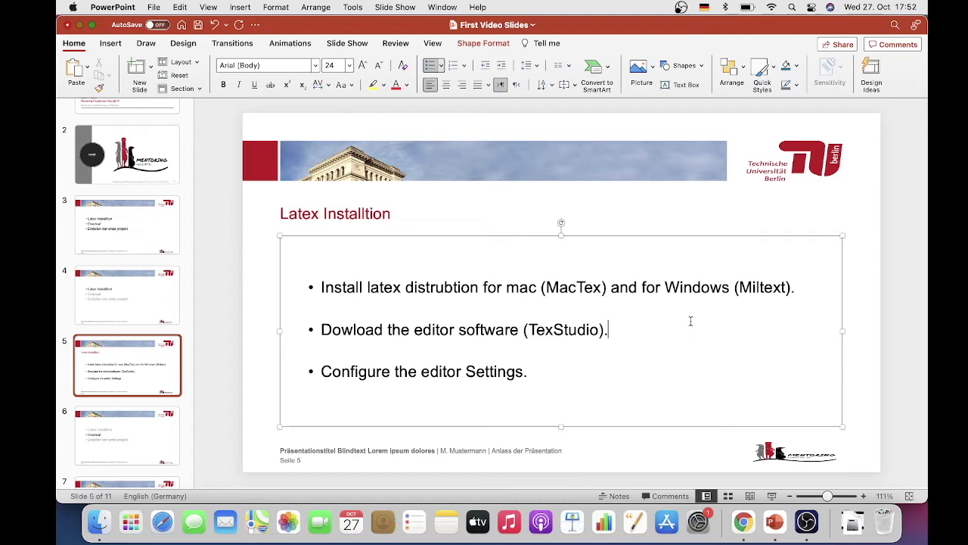
- Open texstudio-4.0.2-osx.dmg from the Latex folder on the desktop and launch the texstudio application it contains
key("F11")
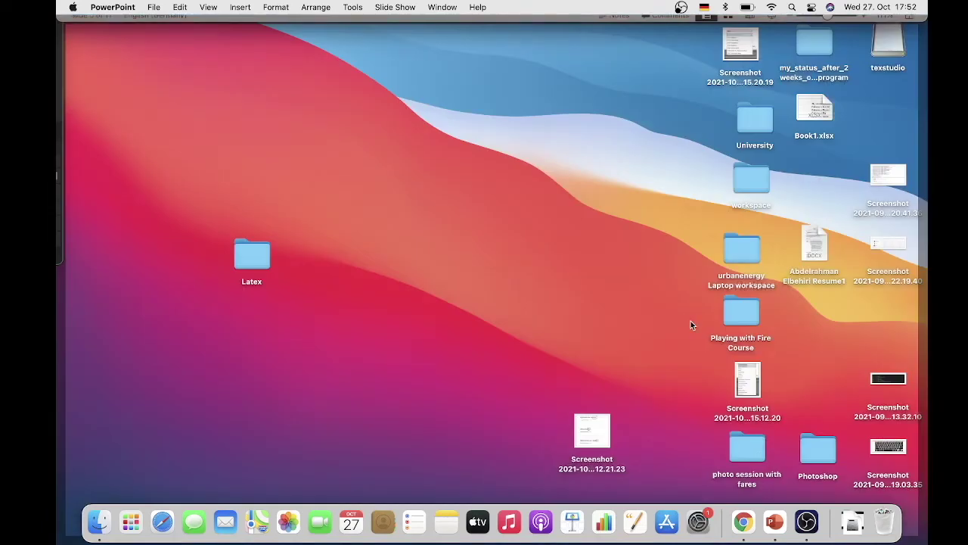
double_click(260, 260)
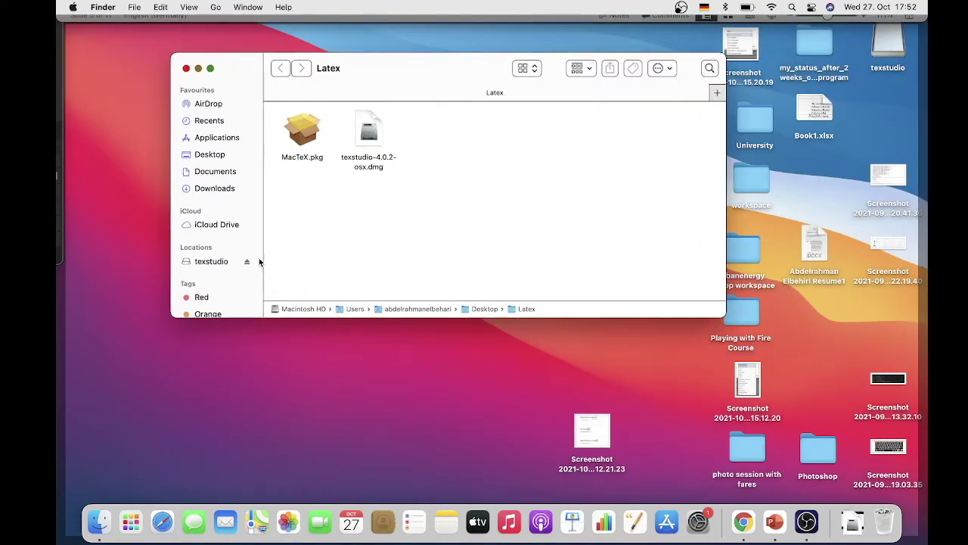
left_click(369, 140)
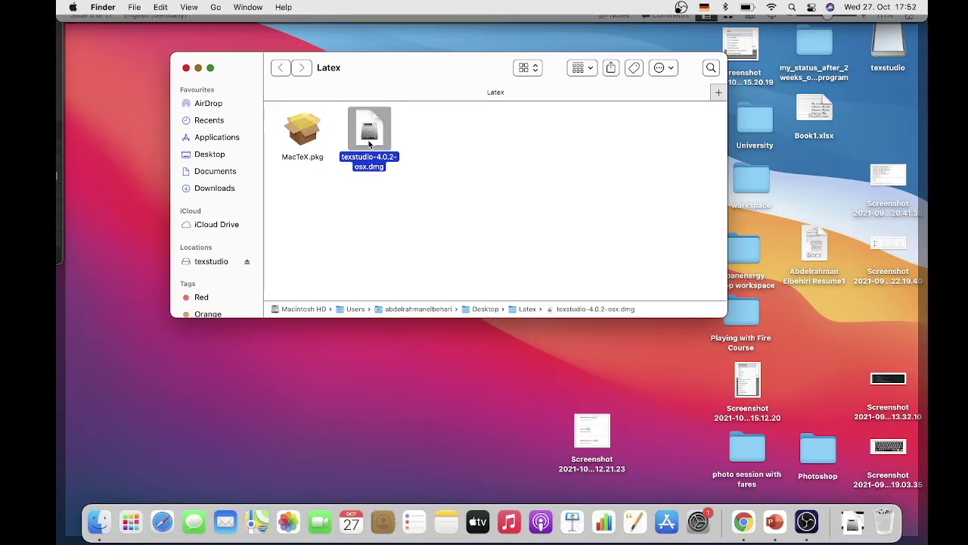
double_click(370, 143)
left_click(257, 261)
double_click(257, 261)
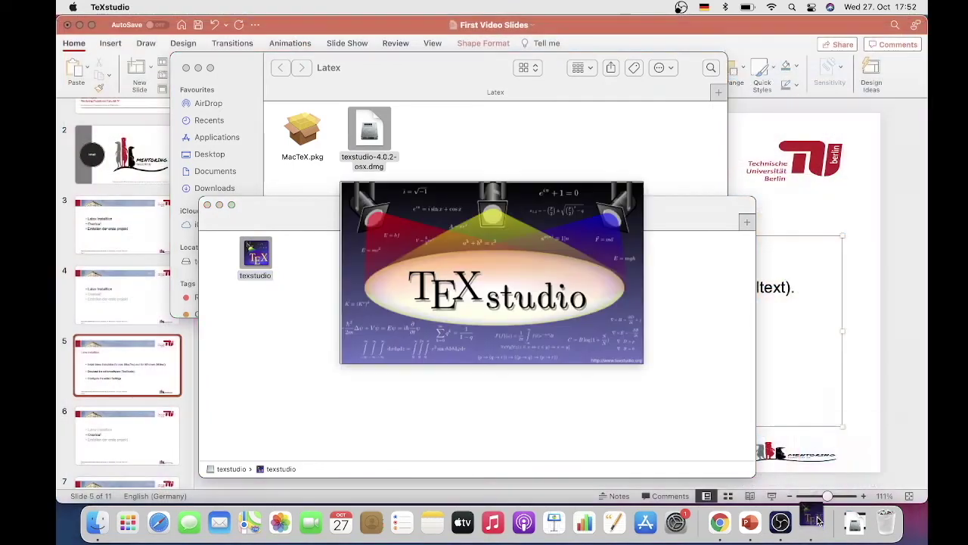
- Set the running TeXstudio application to be kept in the Dock
right_click(817, 521)
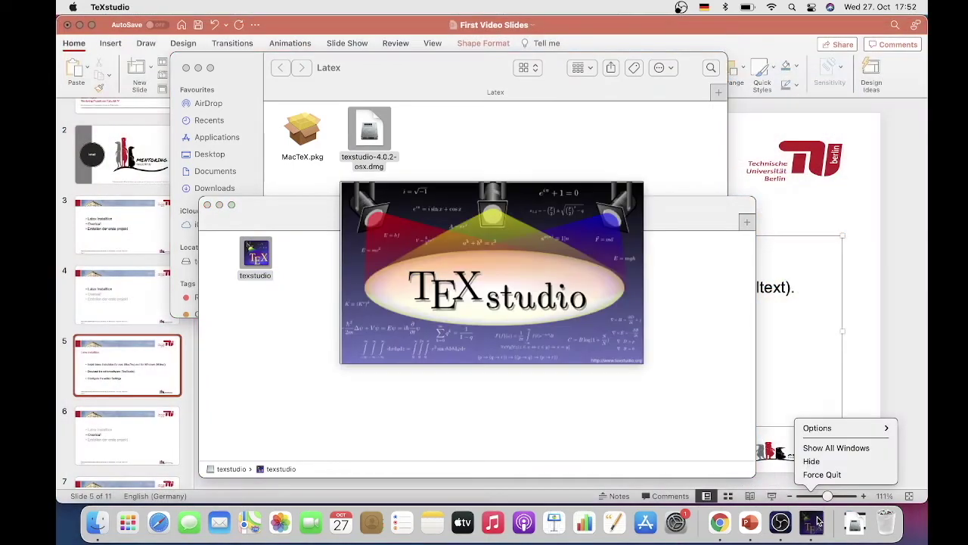
mouse_move(828, 428)
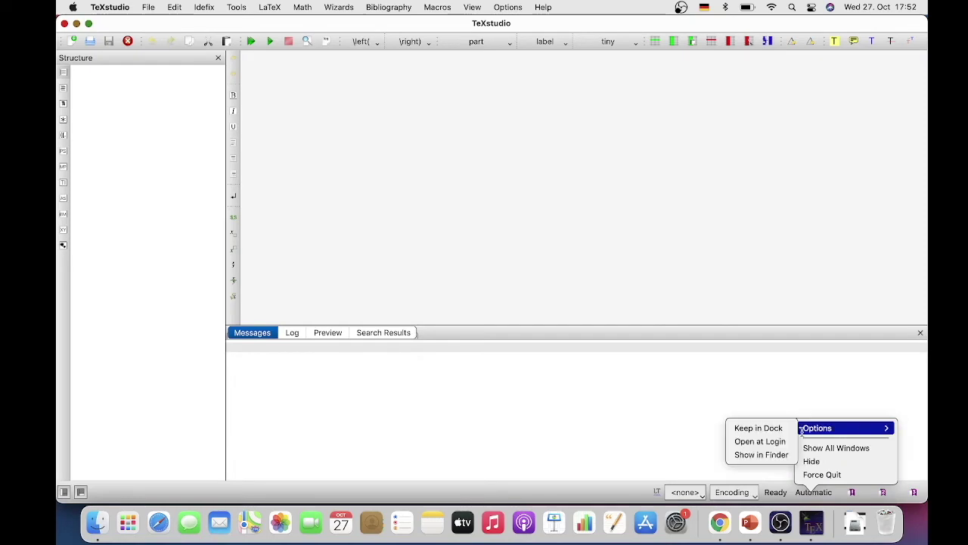
left_click(766, 428)
- Close the texstudio disk image window and the Latex folder window, and return to TeXstudio
key("ctrl+Up")
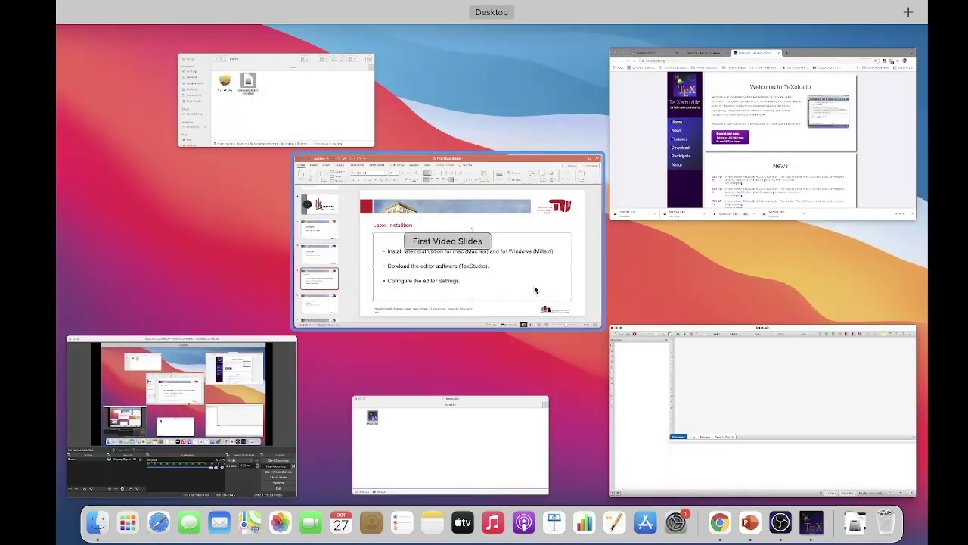
left_click(394, 413)
left_click(207, 204)
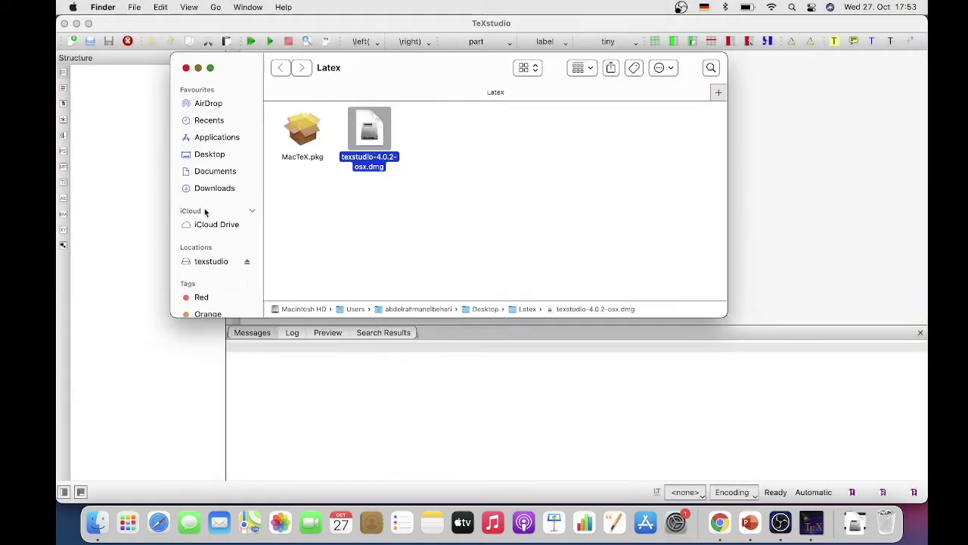
left_click(187, 68)
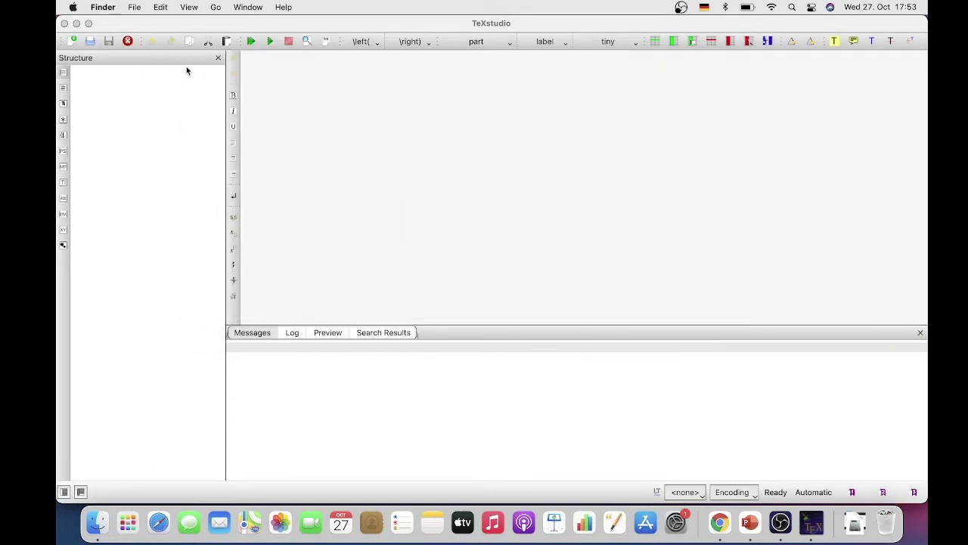
left_click(327, 118)
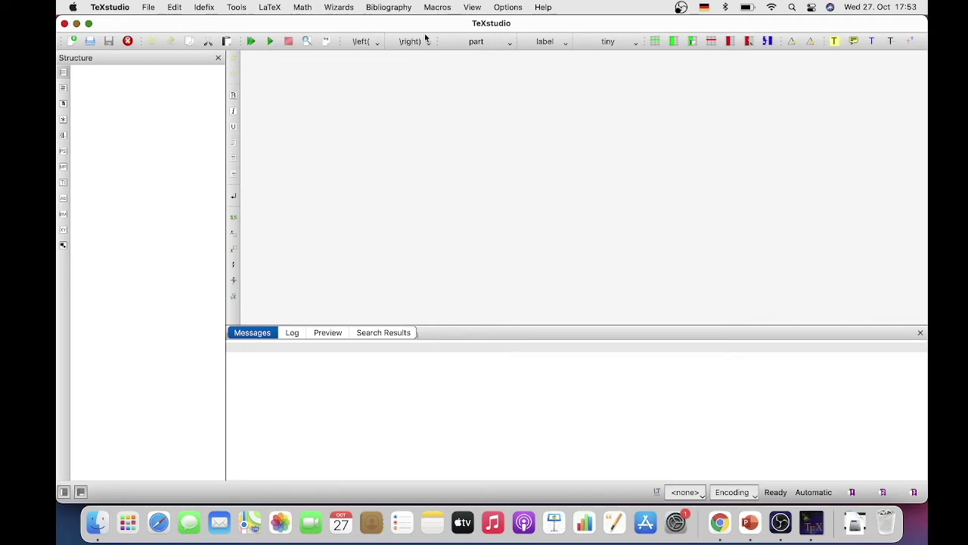
- Open the TeXstudio preferences and choose en (English) as the interface language in the General settings
left_click(114, 8)
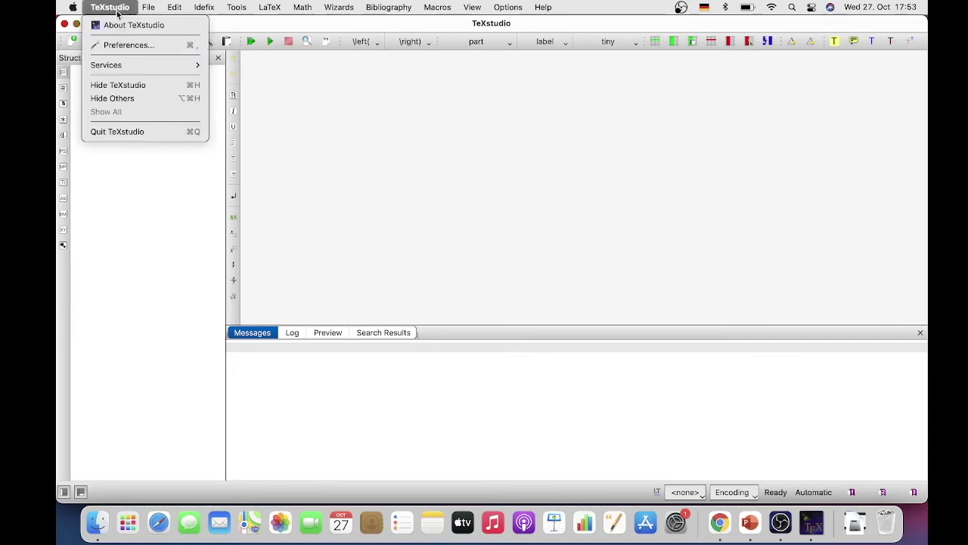
left_click(142, 44)
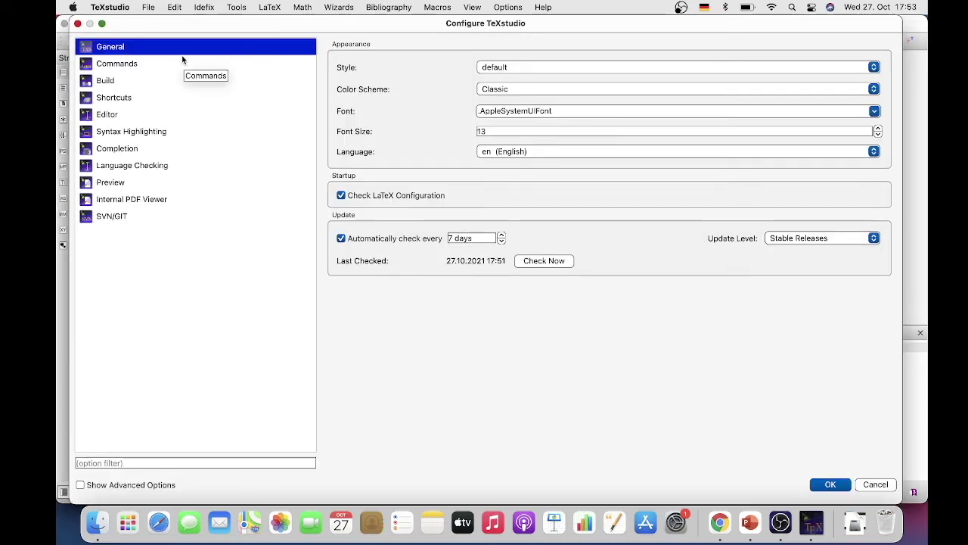
left_click(503, 151)
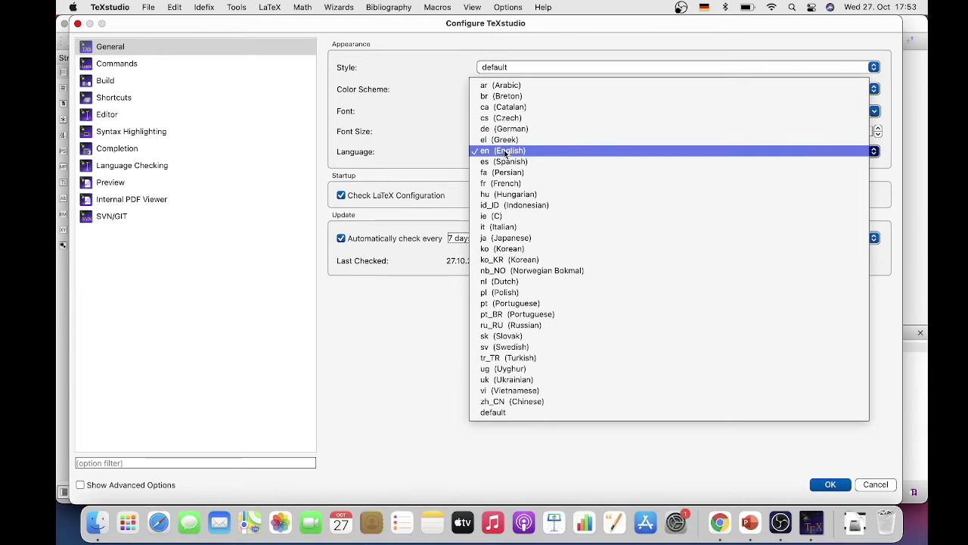
left_click(505, 151)
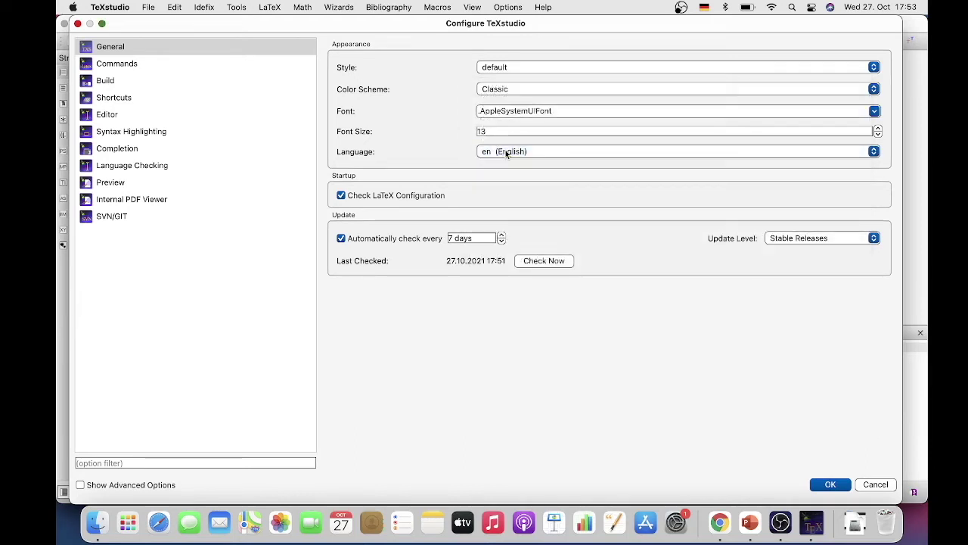
- Examine the LaTeX and PdfLaTeX command lines in the Commands settings
left_click(177, 63)
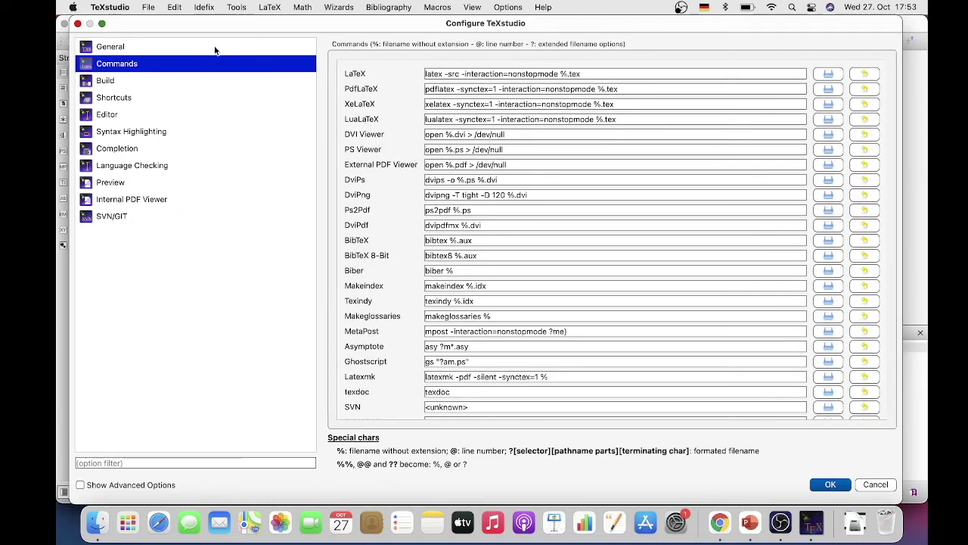
left_click_drag(428, 73, 568, 81)
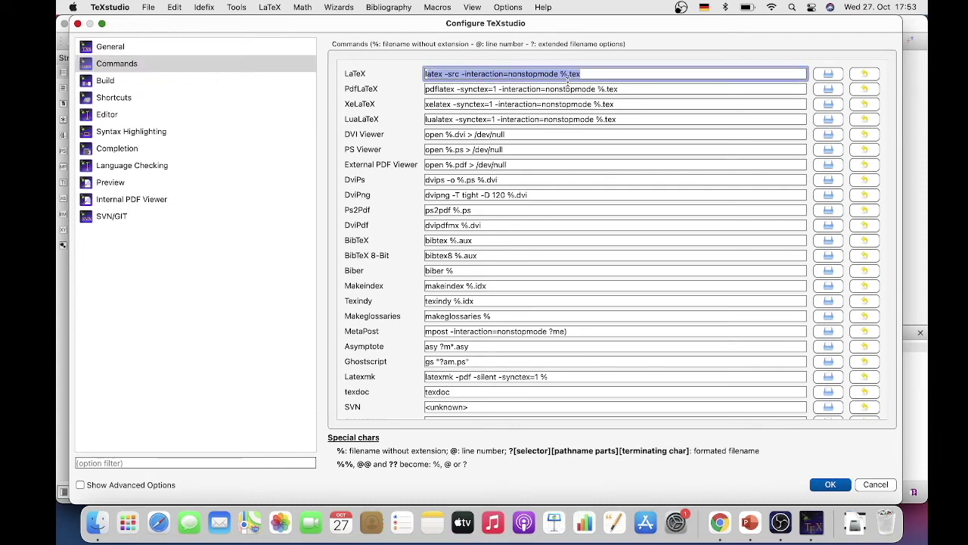
left_click(385, 75)
left_click(447, 88)
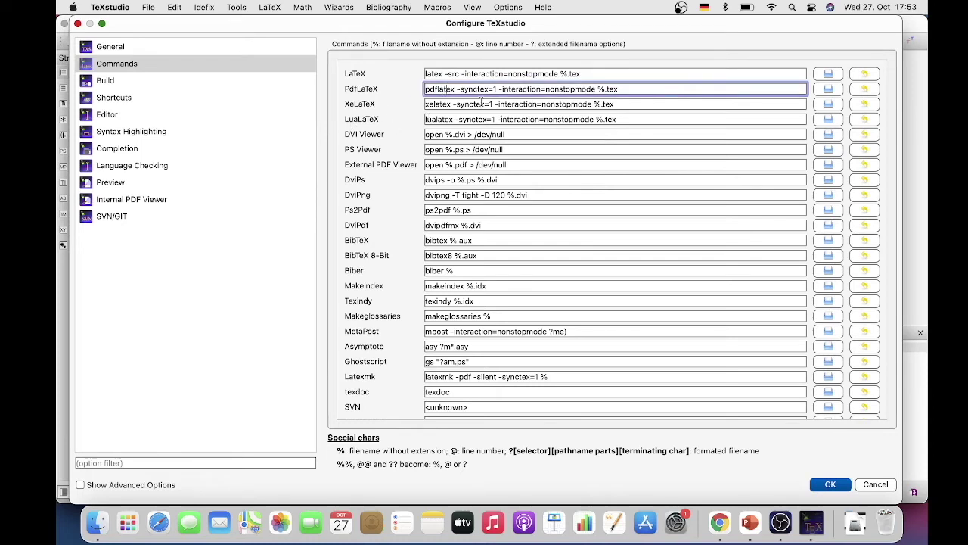
left_click(415, 74)
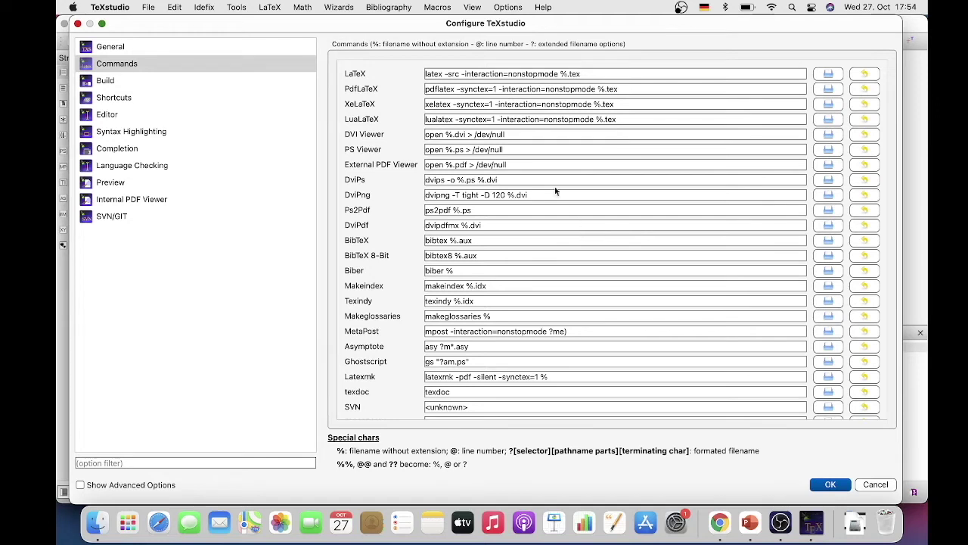
left_click_drag(654, 76, 412, 78)
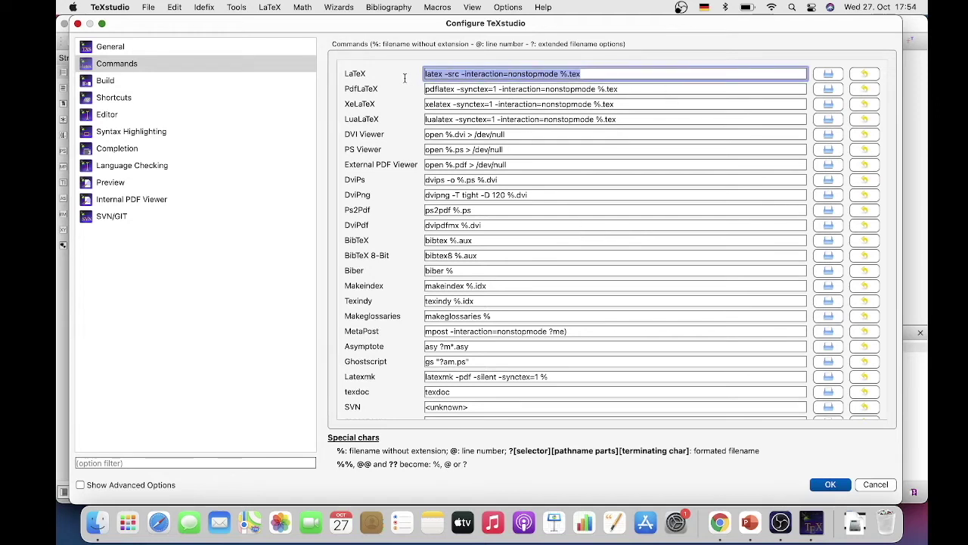
left_click(653, 89)
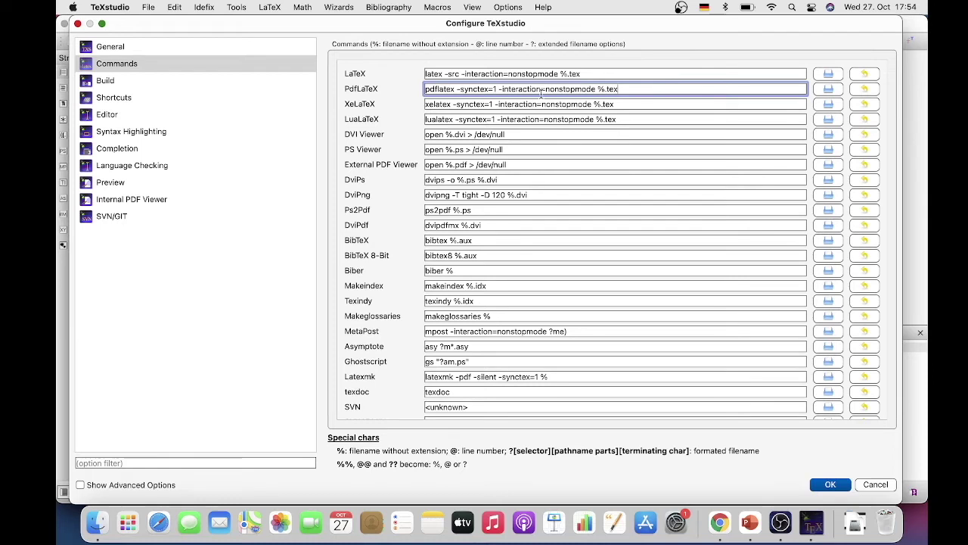
- In the Build settings, choose Compile & View for Build & View and Internal PDF Viewer (Embedded) as the PDF viewer
left_click(113, 80)
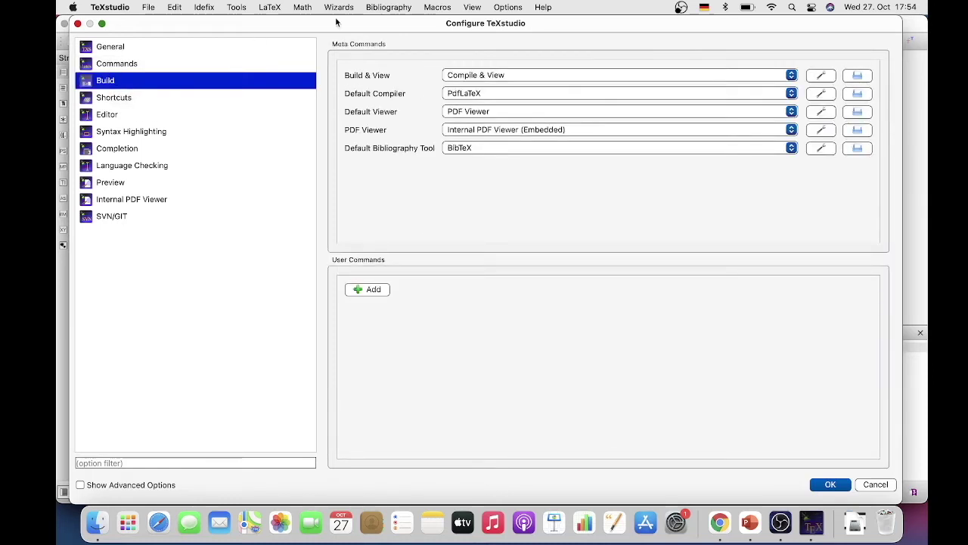
left_click(499, 77)
left_click(498, 77)
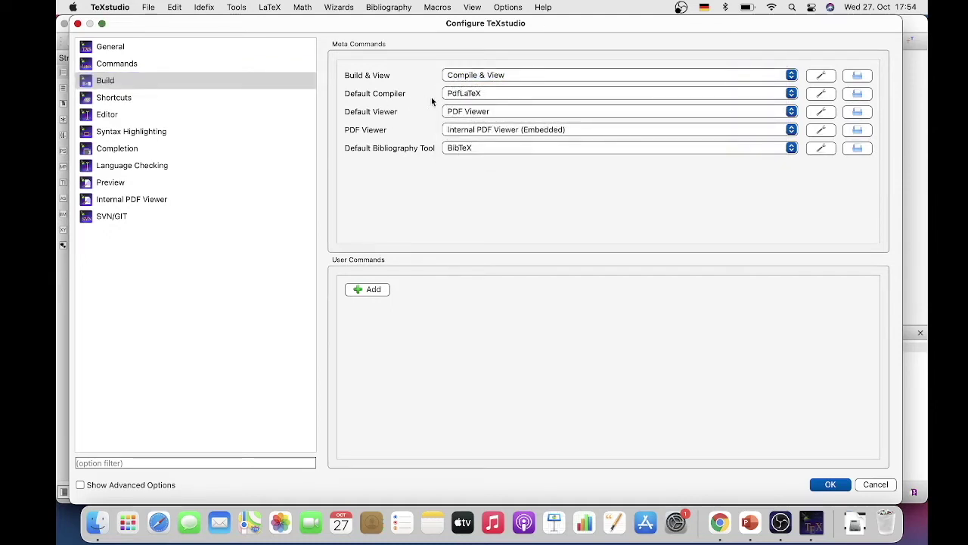
left_click(464, 133)
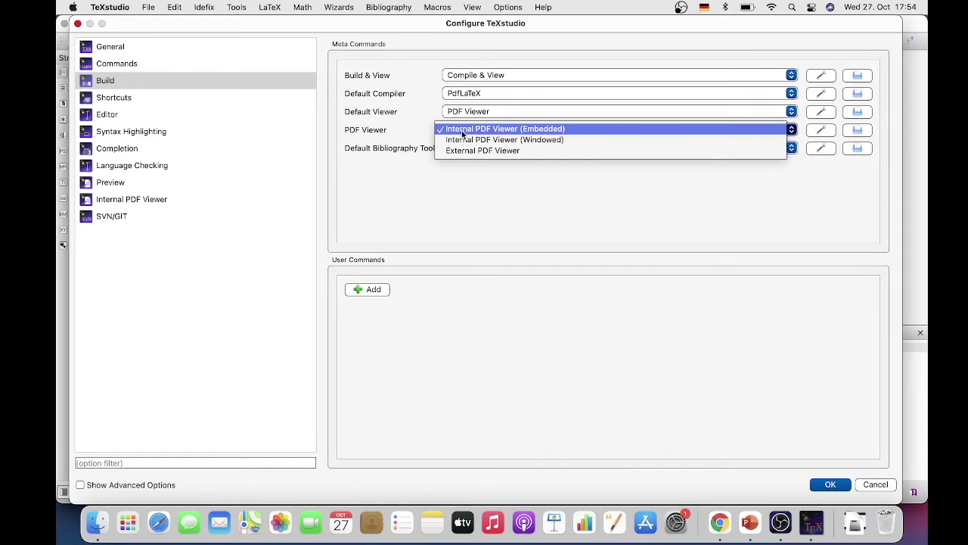
left_click(463, 133)
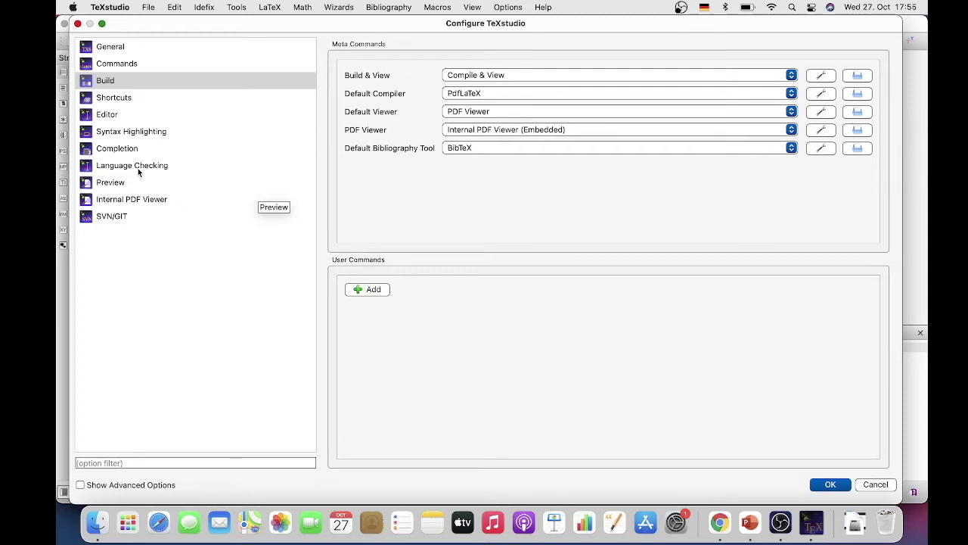
- Choose UTF-8 as the editor's default font encoding and return to the General settings
left_click(106, 118)
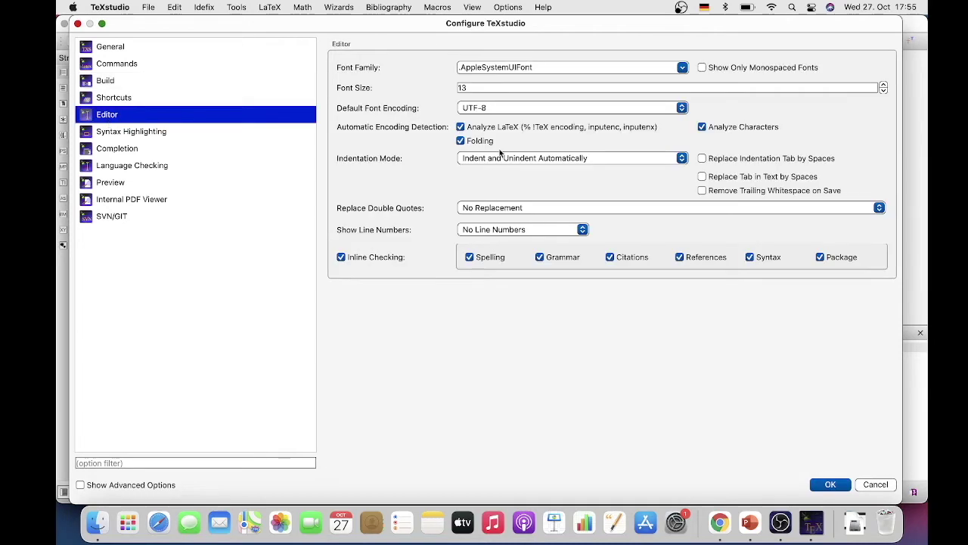
left_click(513, 107)
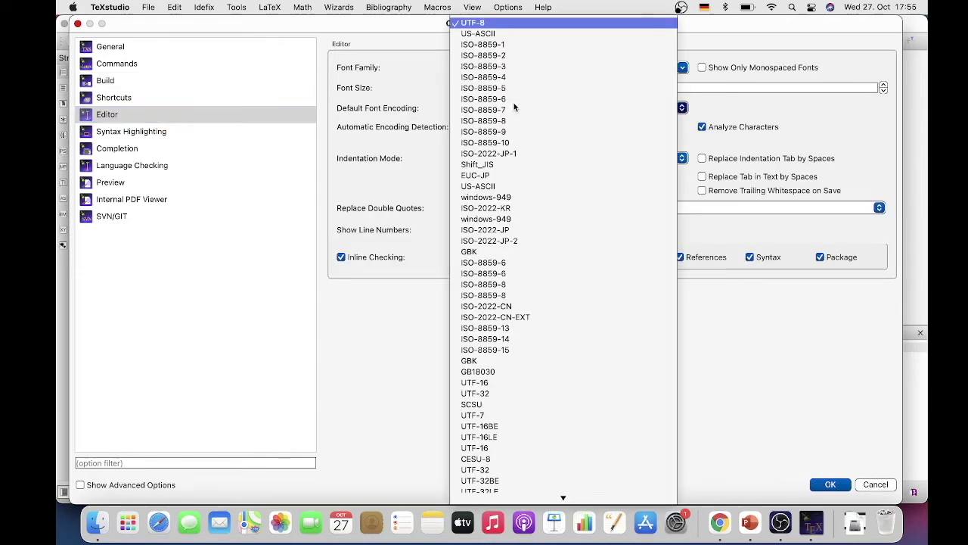
left_click(475, 24)
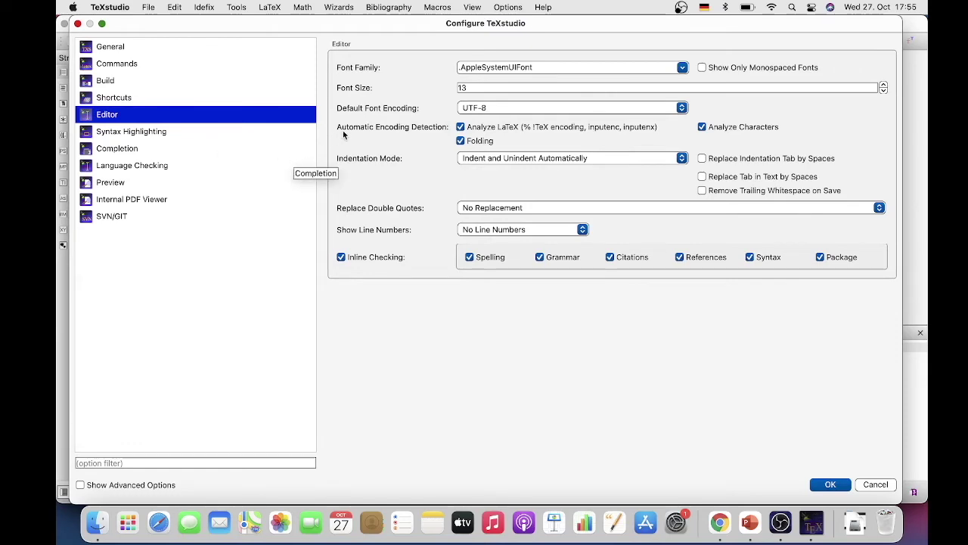
left_click(129, 65)
left_click(124, 47)
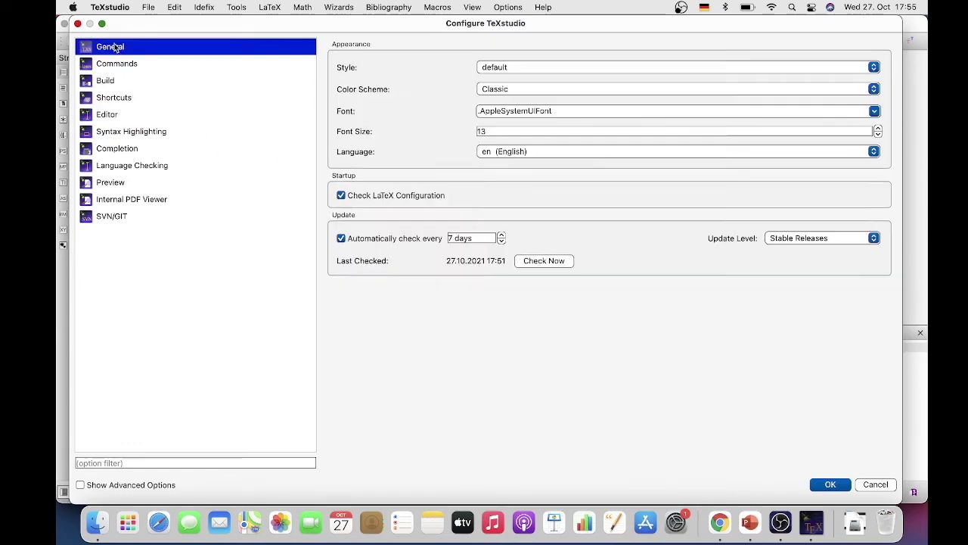
- Keep en (English) as the interface language and apply the TeXstudio configuration
left_click(502, 156)
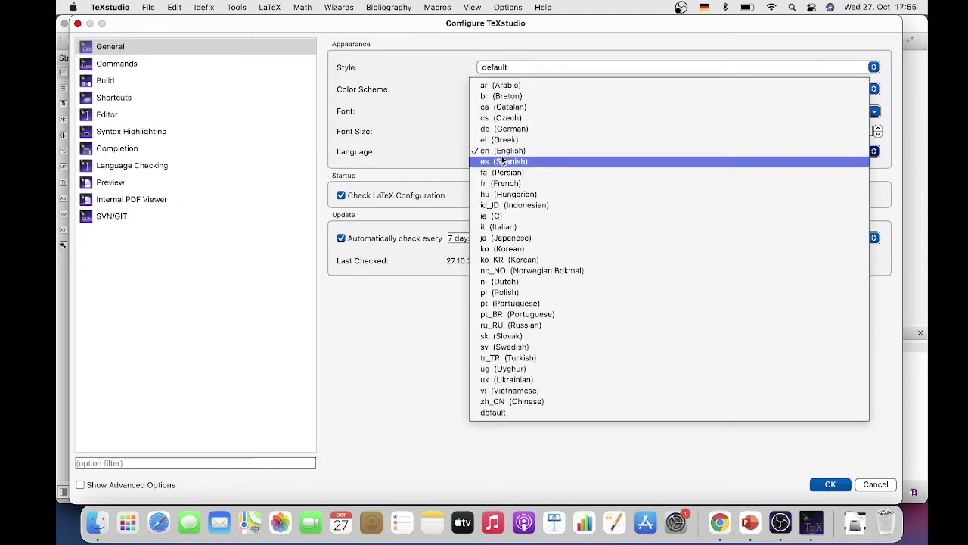
left_click(494, 150)
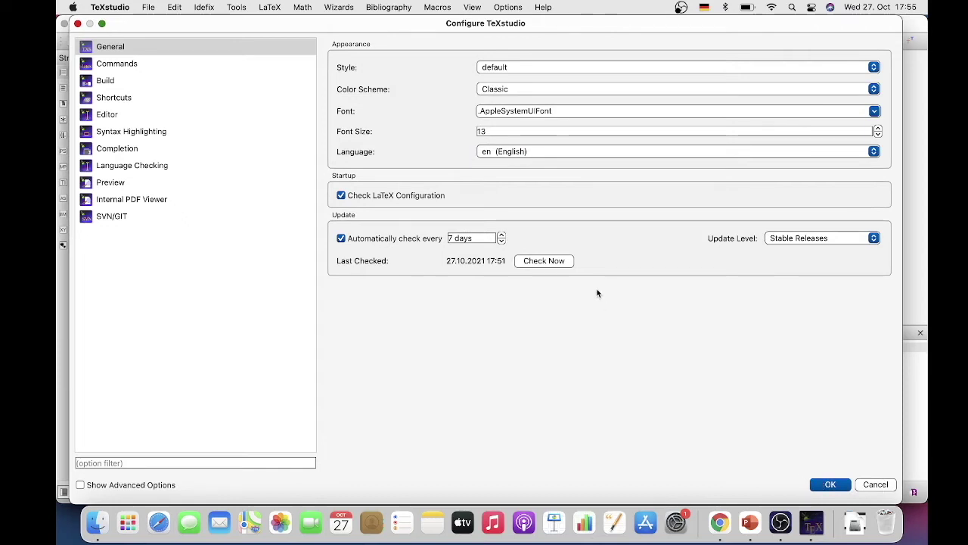
left_click(831, 485)
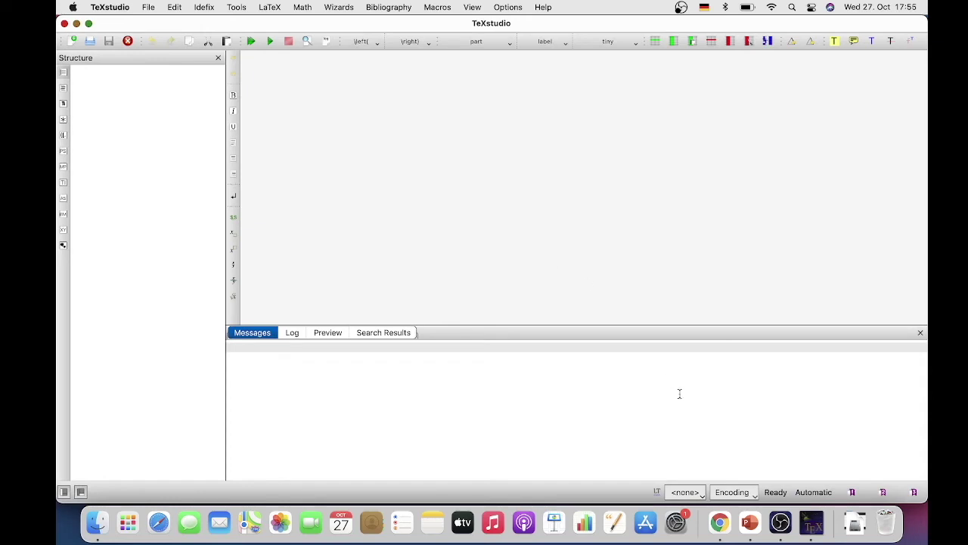
left_click(781, 522)
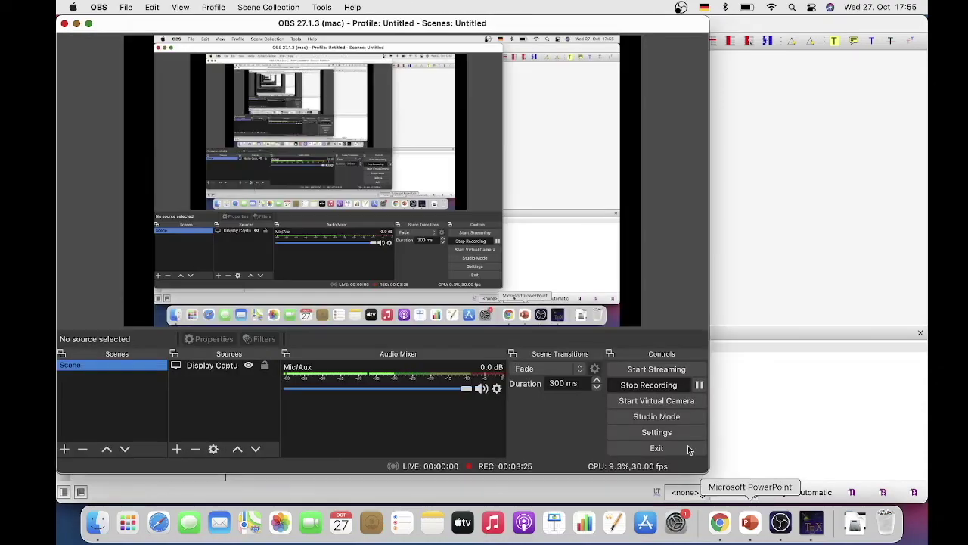
left_click(700, 386)
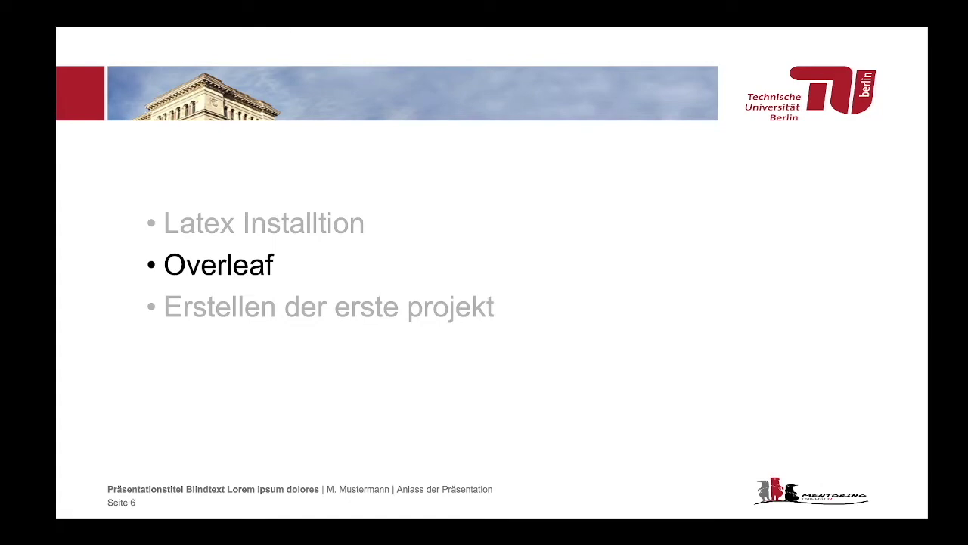
- Switch to Chrome and open the overleaf.com website in a new tab
key("super+Tab")
key("super+Tab")
key("super+Tab")
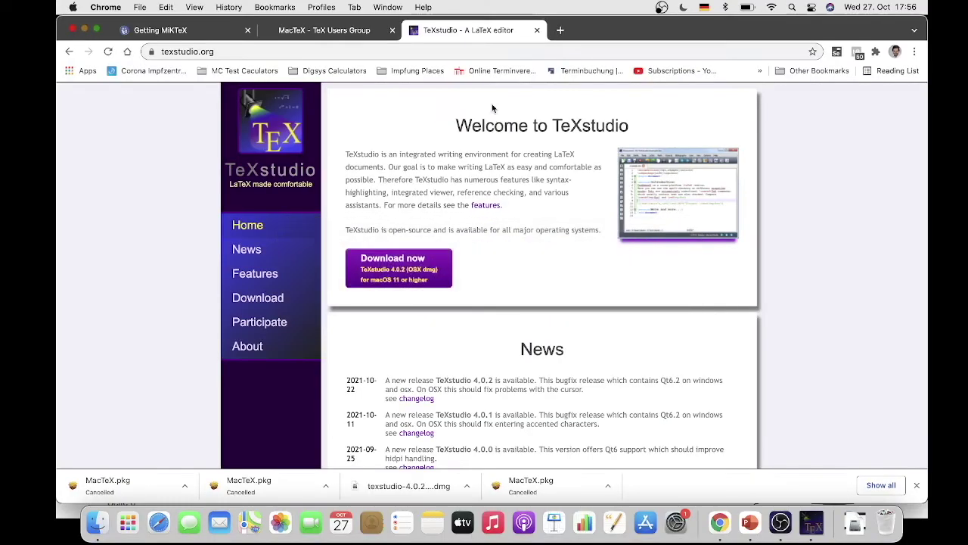
left_click(560, 29)
type("over")
key("Return")
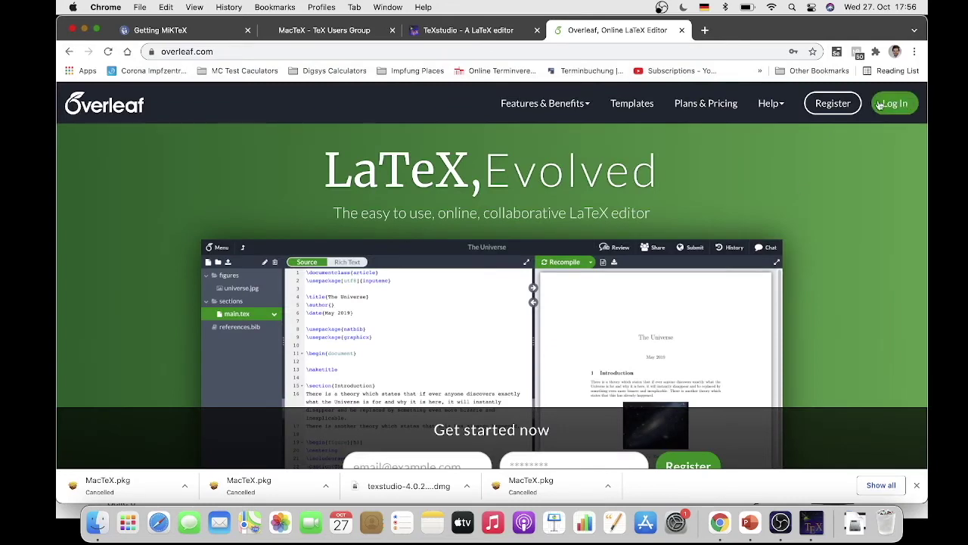
- Open Overleaf's registration page and examine the available sign-up options
left_click(849, 109)
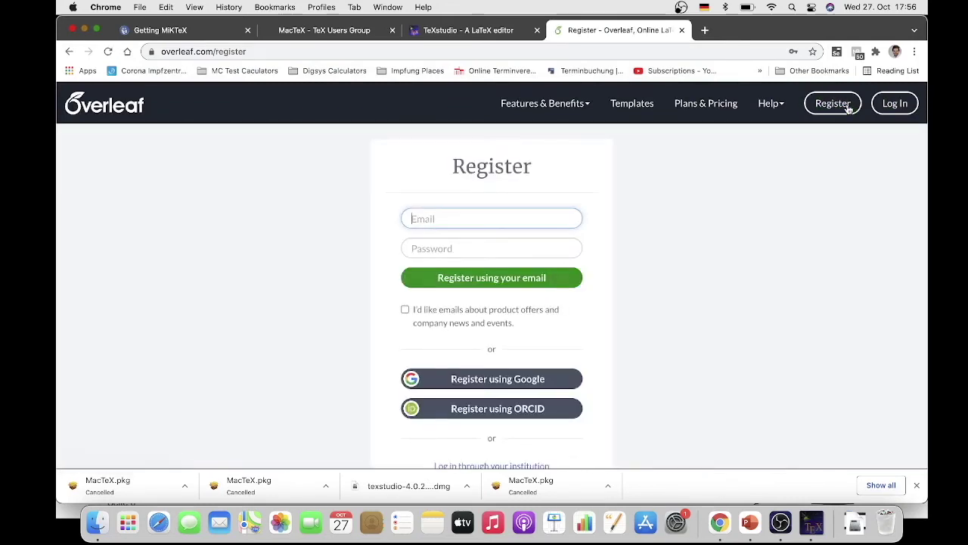
scroll(634, 263, "down", 2)
scroll(634, 262, "up", 2)
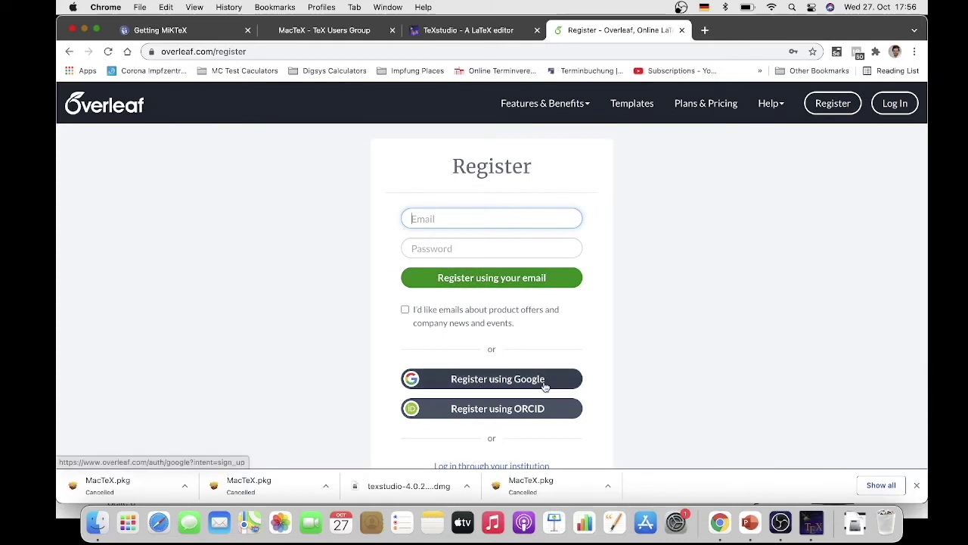
- Log in to Overleaf with the prefilled email and password, and close the browser's downloads bar
left_click(893, 104)
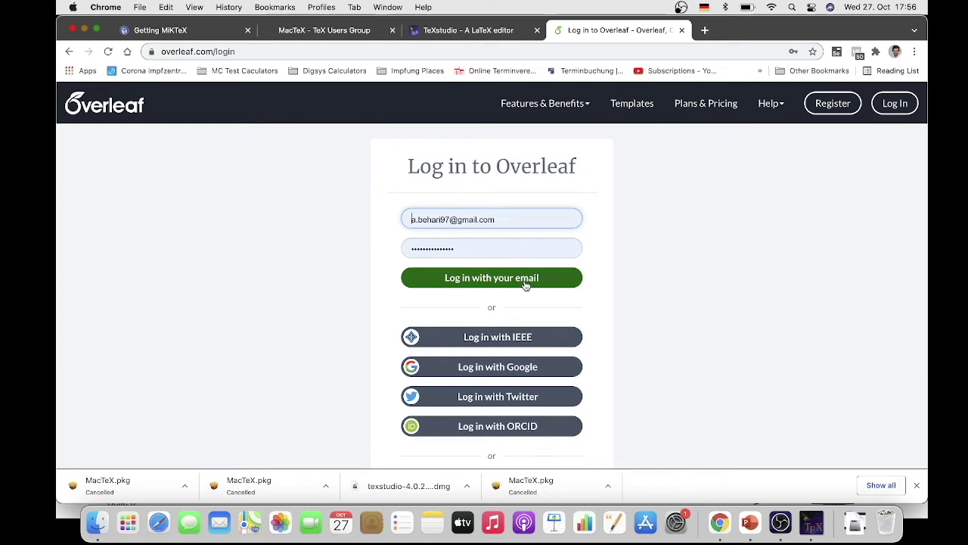
left_click(526, 284)
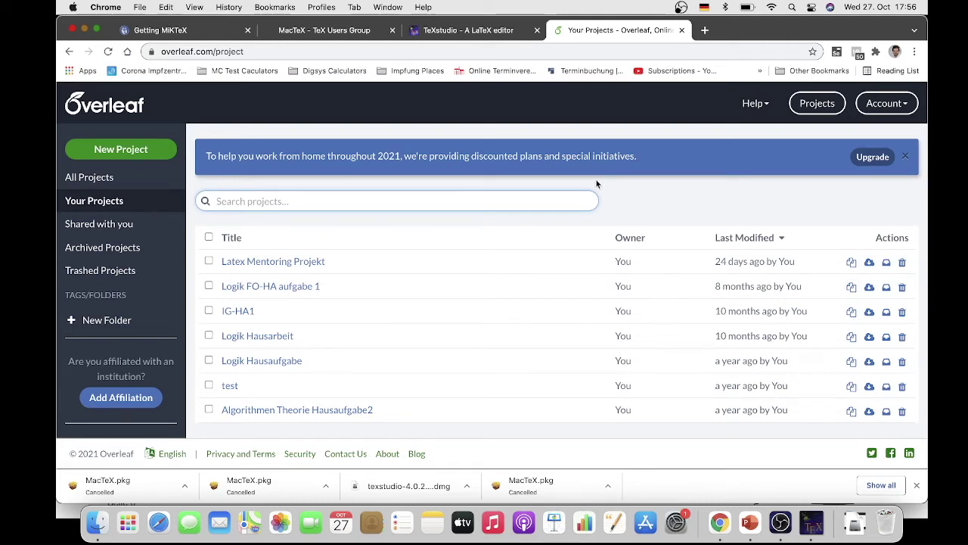
left_click(916, 485)
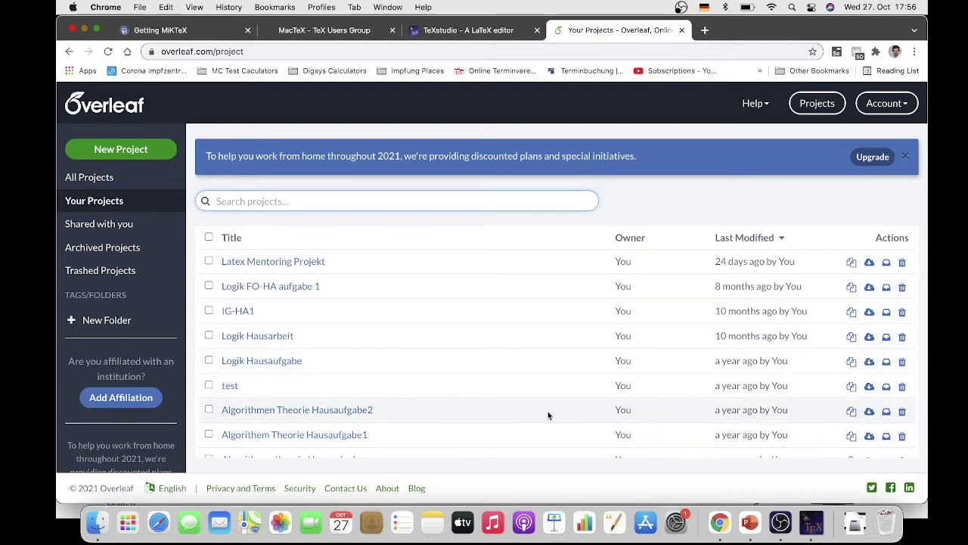
- Start a new Overleaf project and enter Metoring as its project name
left_click(134, 150)
left_click(106, 175)
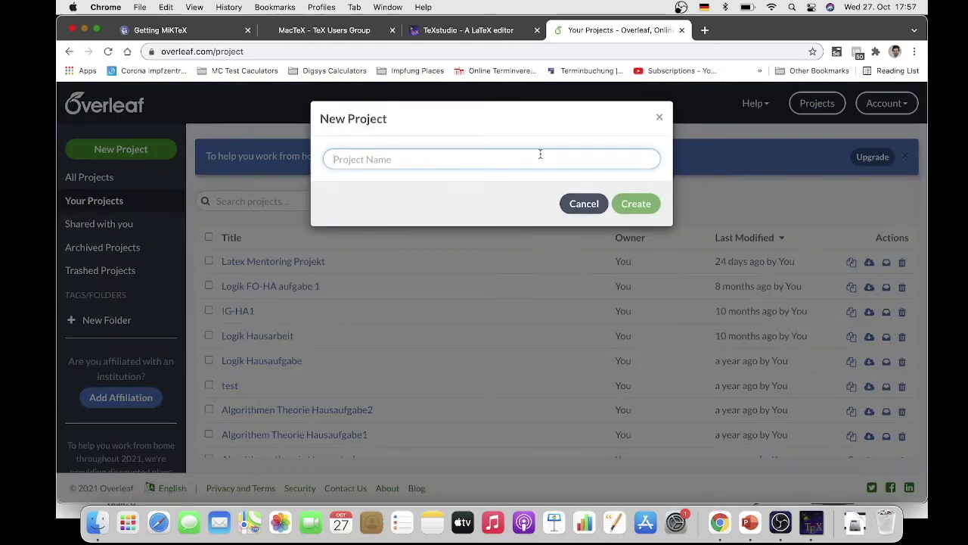
type("Metoring")
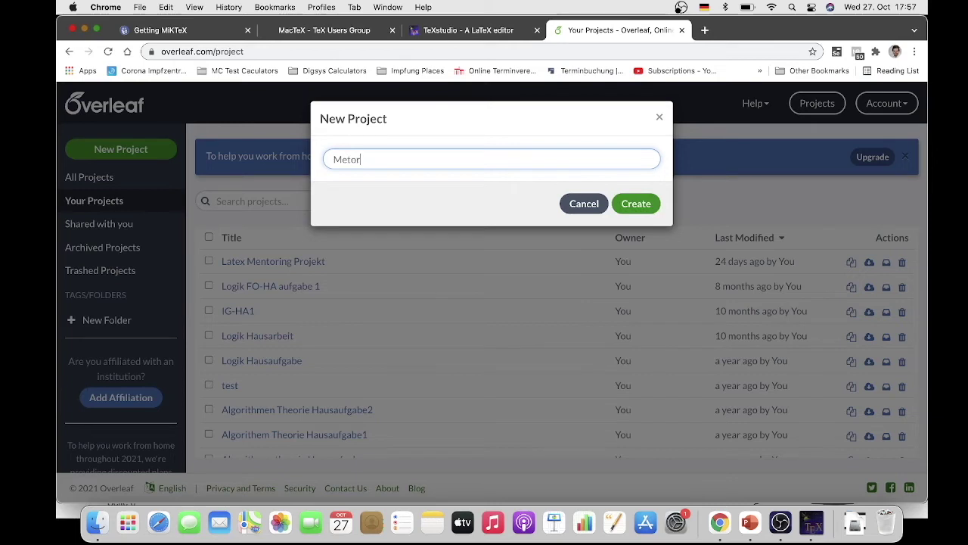